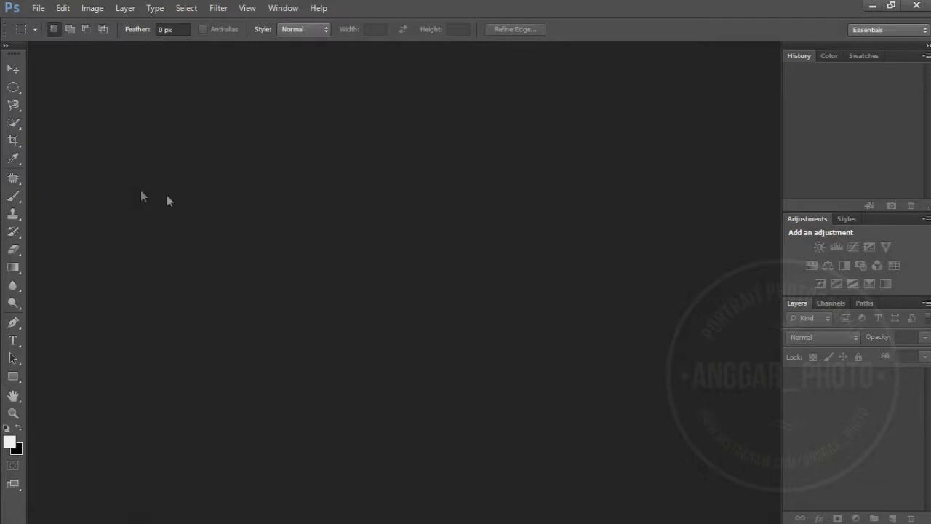
Open the portrait image Anggar Photo from the Data (F:) drive.
left_click(43, 7)
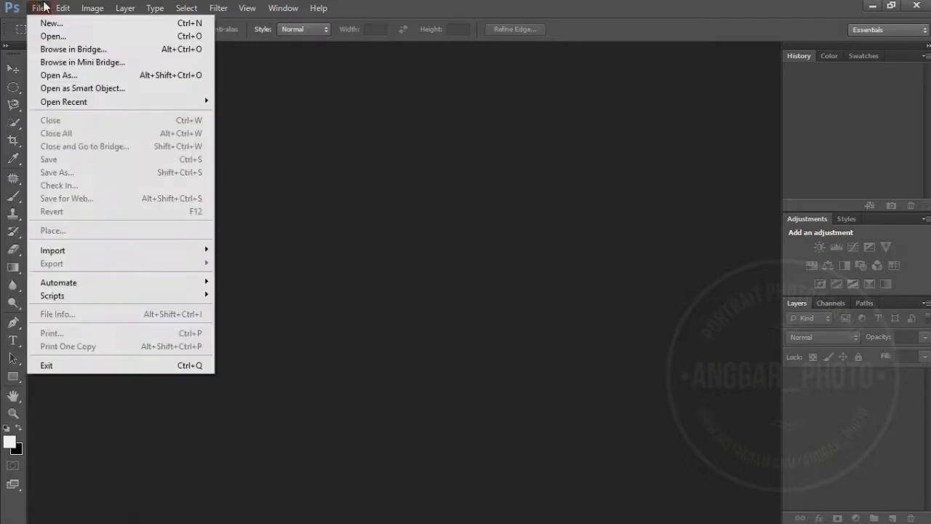
left_click(50, 37)
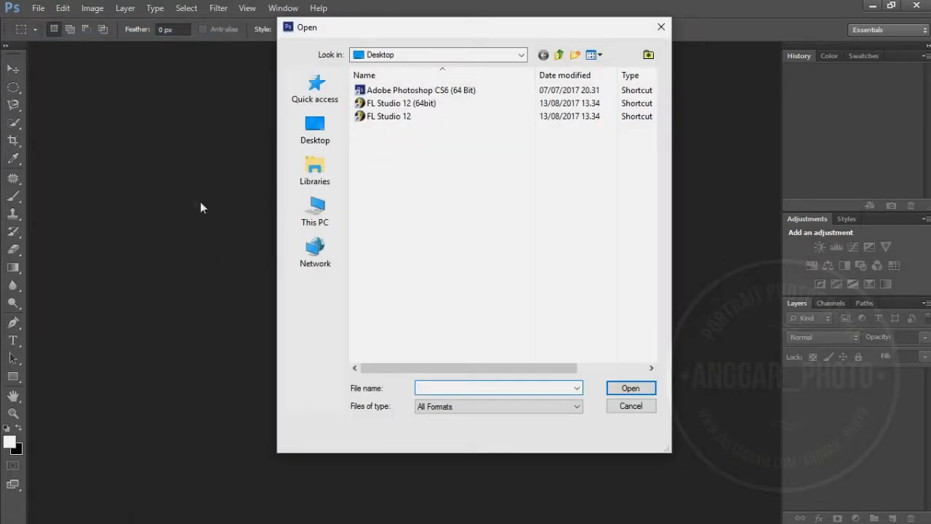
left_click(310, 232)
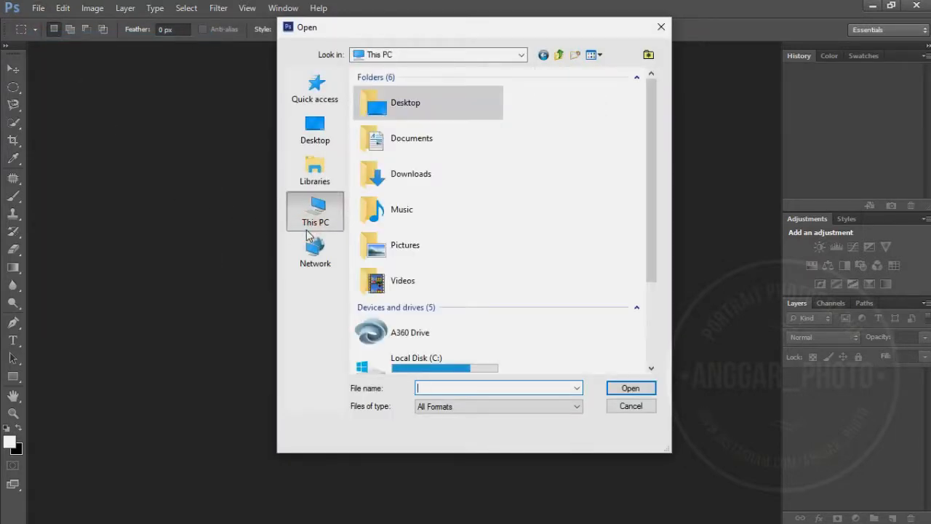
left_click(653, 230)
left_click_drag(654, 229, 645, 331)
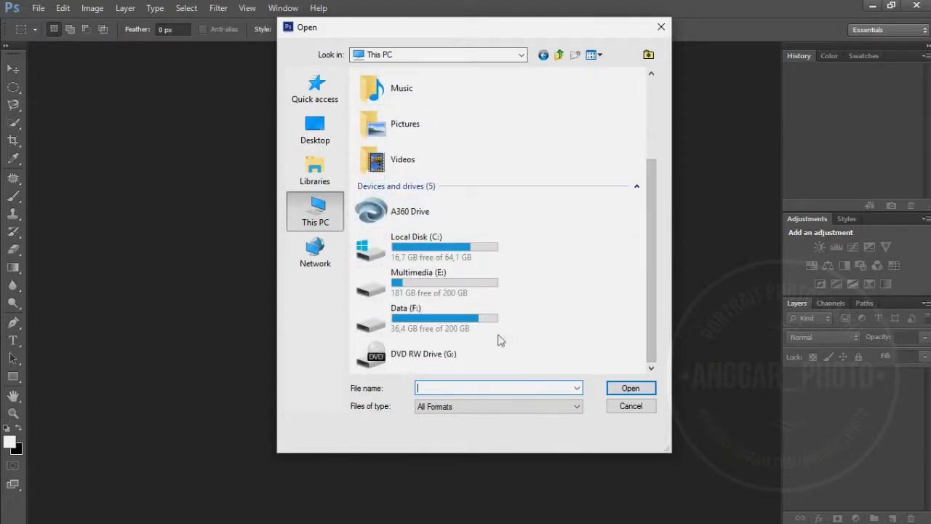
double_click(426, 314)
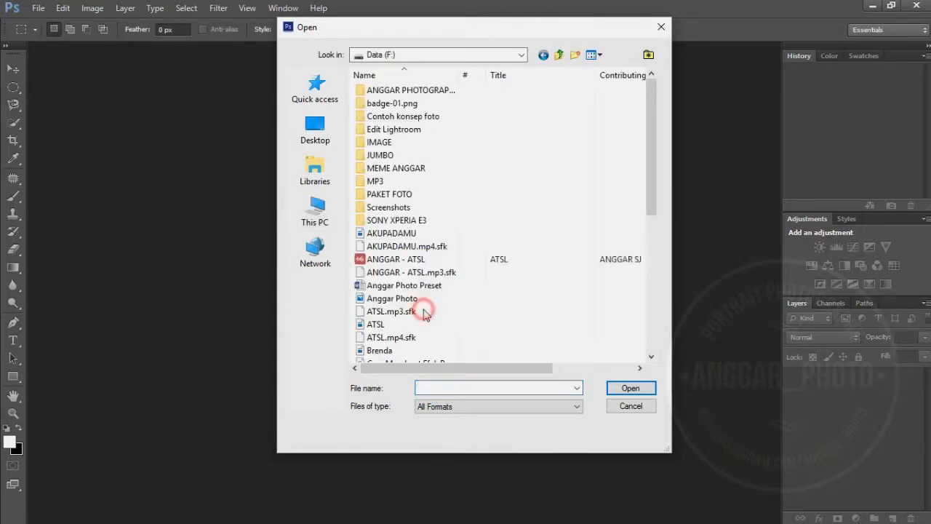
left_click_drag(650, 191, 635, 342)
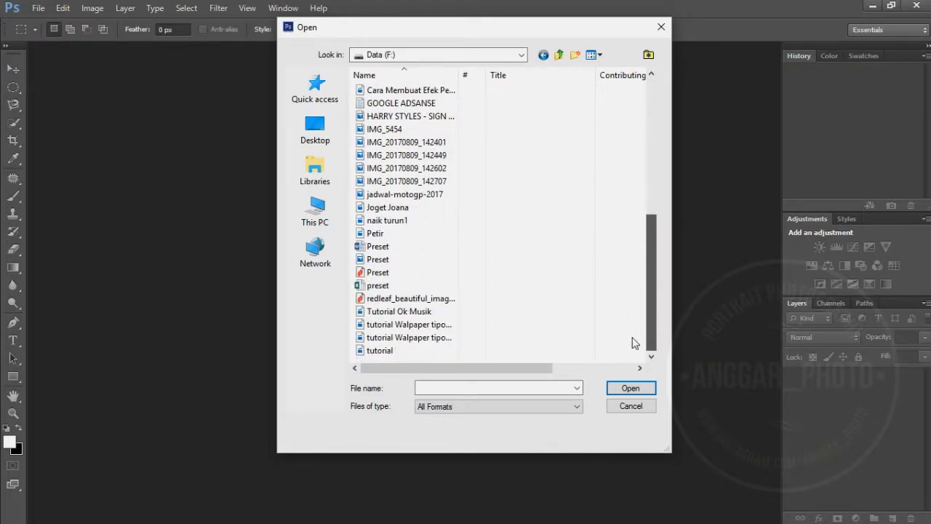
left_click_drag(633, 342, 655, 233)
double_click(422, 207)
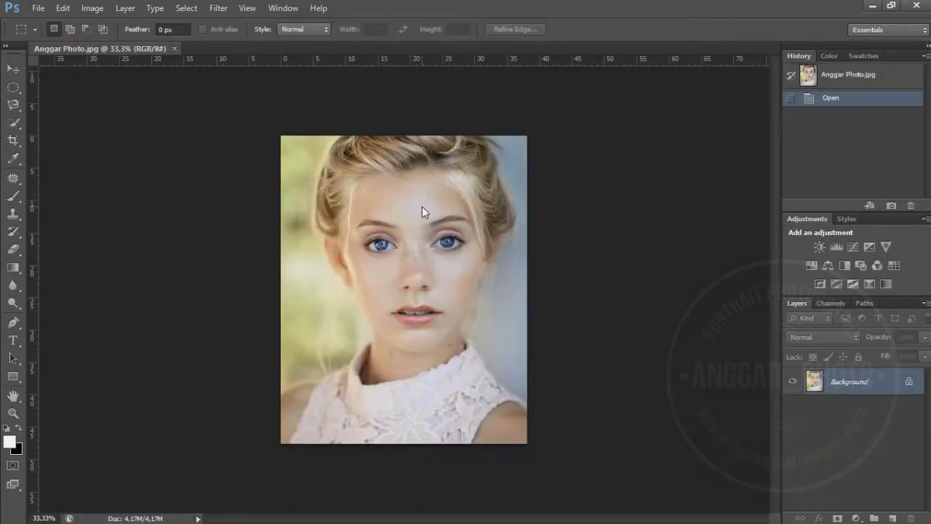
Select both blue irises of the portrait together with the Elliptical Marquee tool.
key("ctrl+plus")
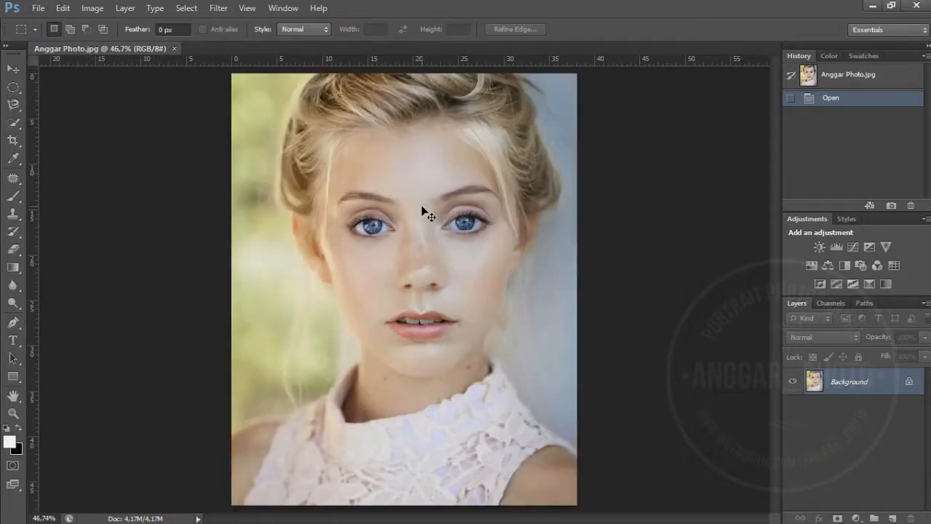
key("ctrl+plus")
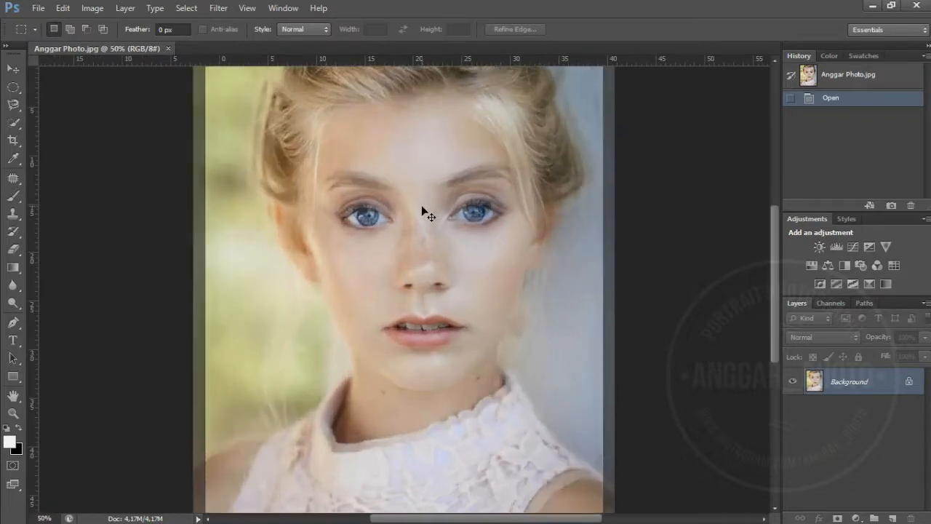
key("ctrl+plus")
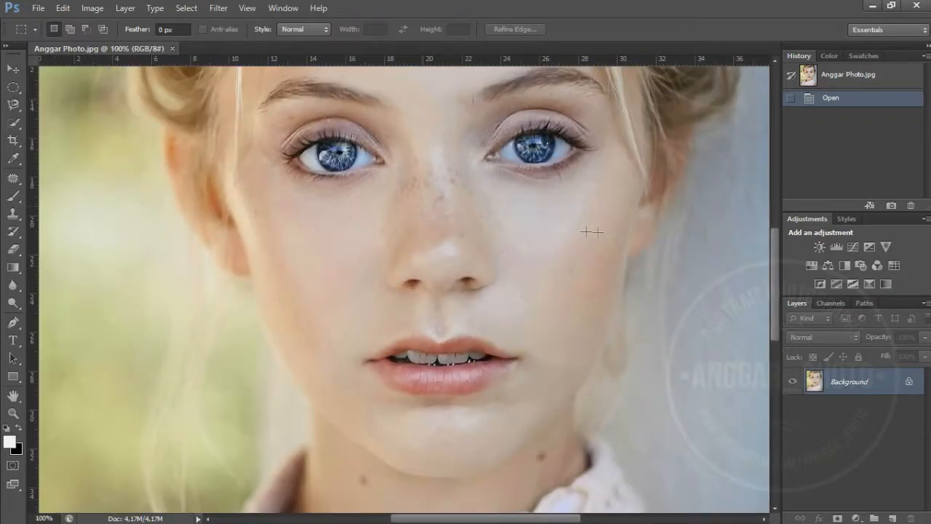
left_click_drag(775, 258, 779, 221)
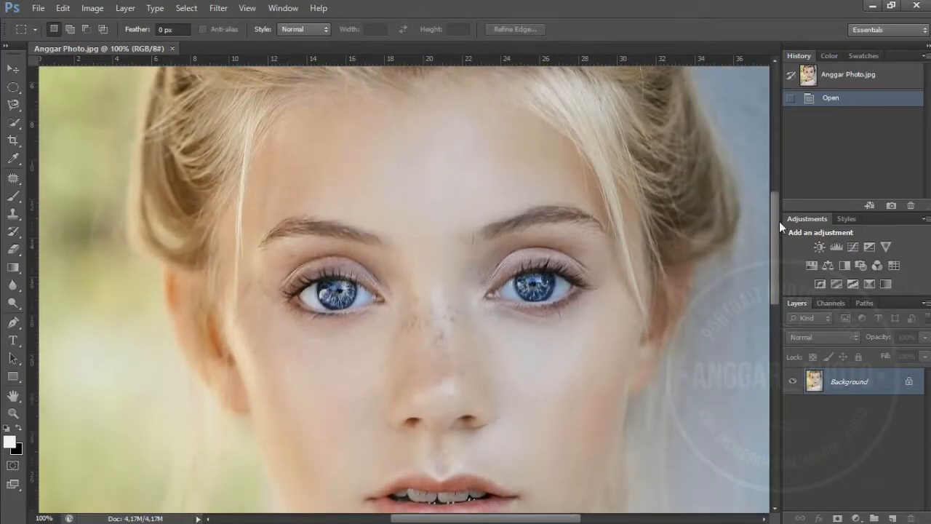
left_click(13, 87)
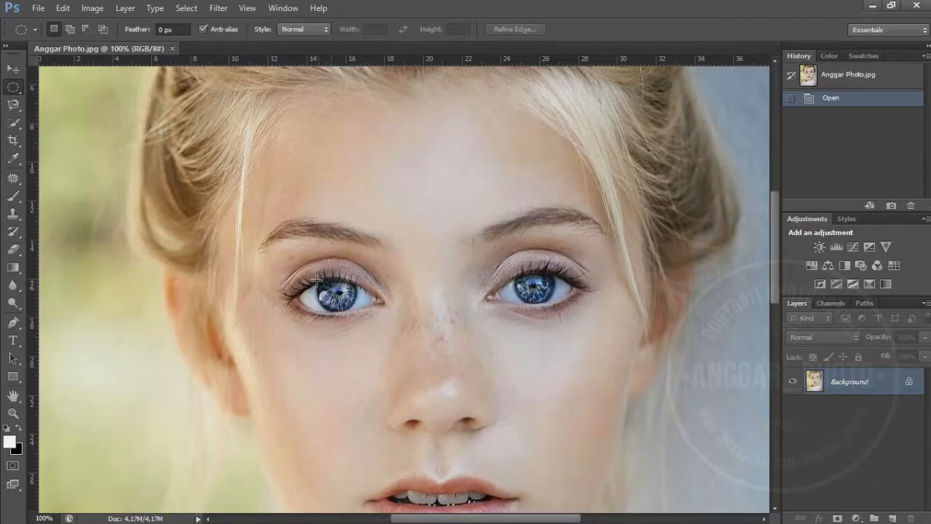
left_click_drag(316, 277, 345, 295)
key("shift")
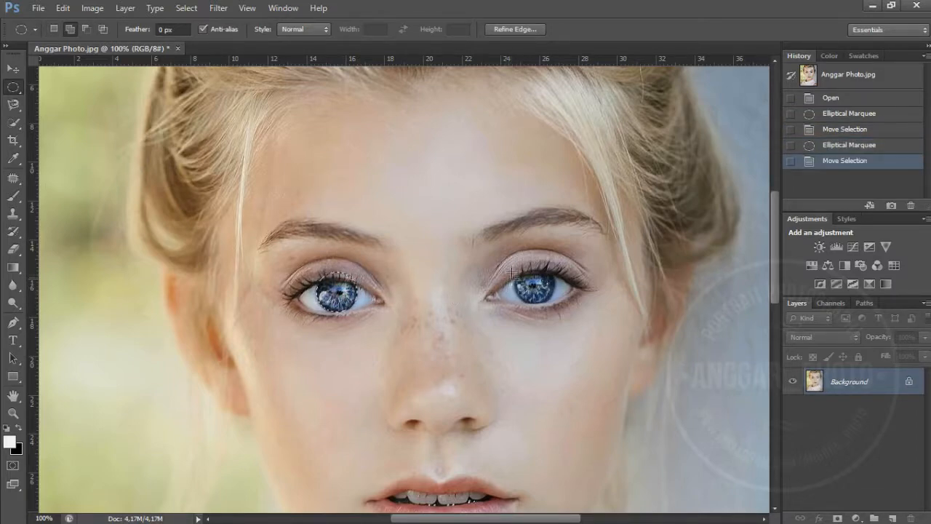
left_click_drag(514, 261, 558, 307)
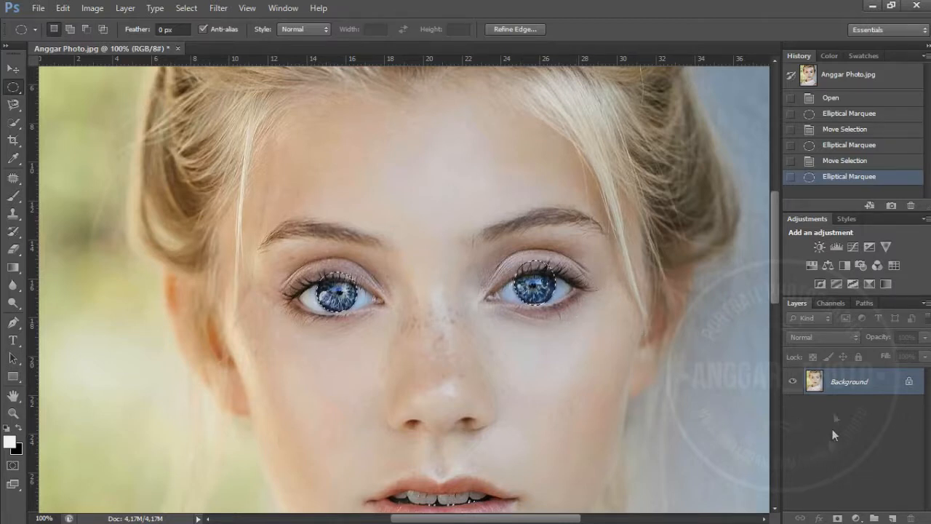
Duplicate the Background layer as Background copy and mask the copy with the iris selection.
right_click(843, 389)
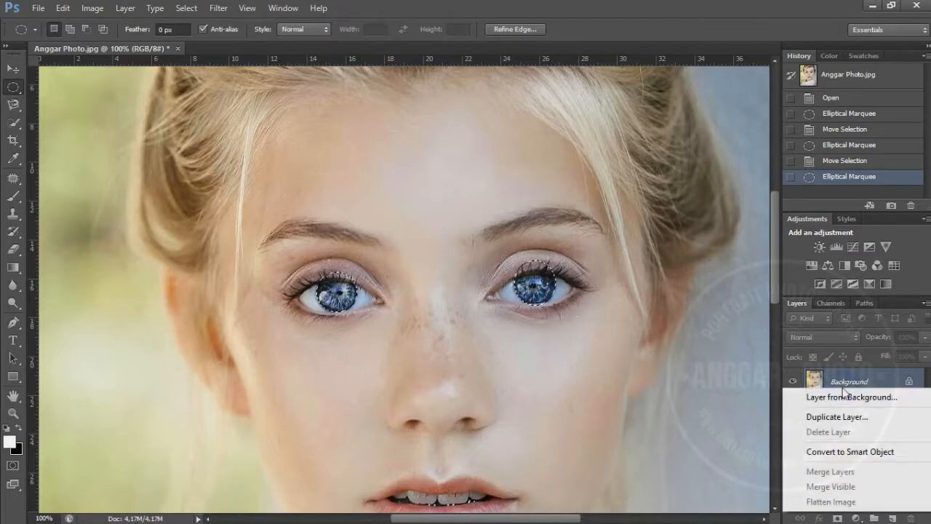
left_click(844, 417)
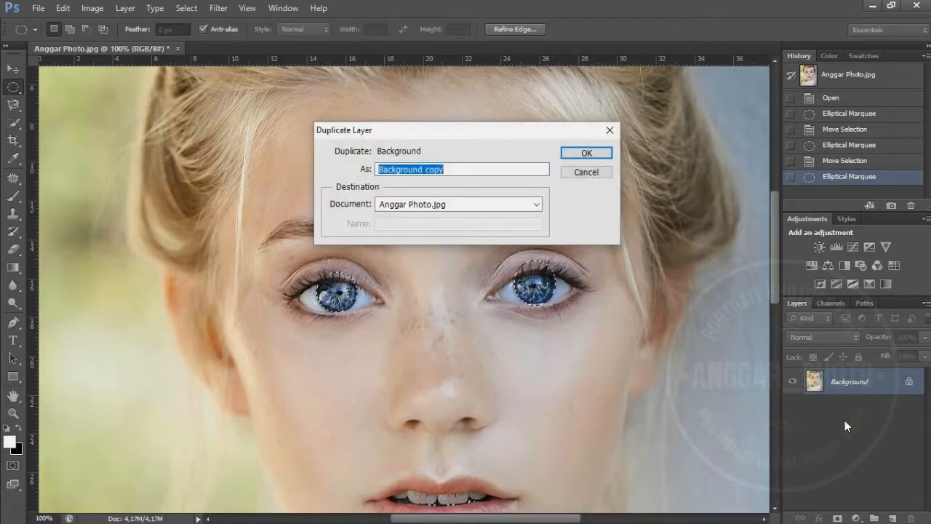
left_click(595, 153)
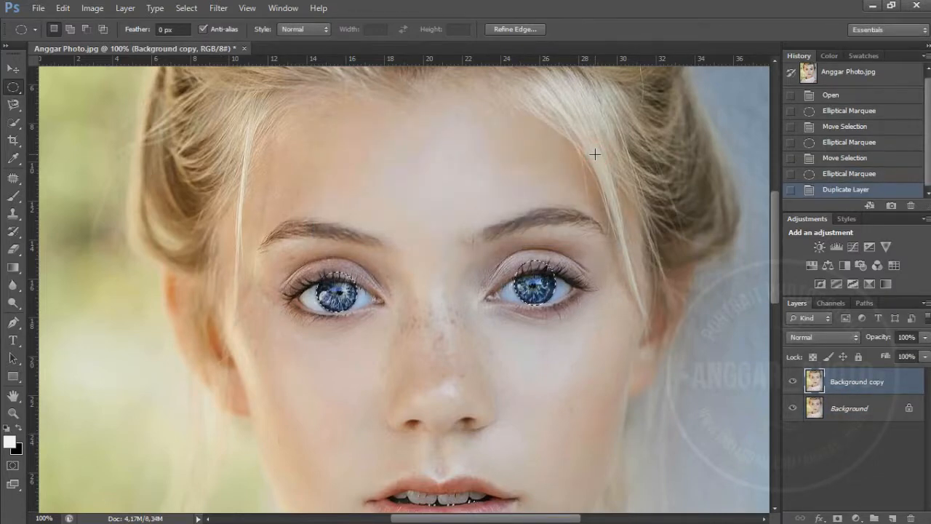
left_click(838, 518)
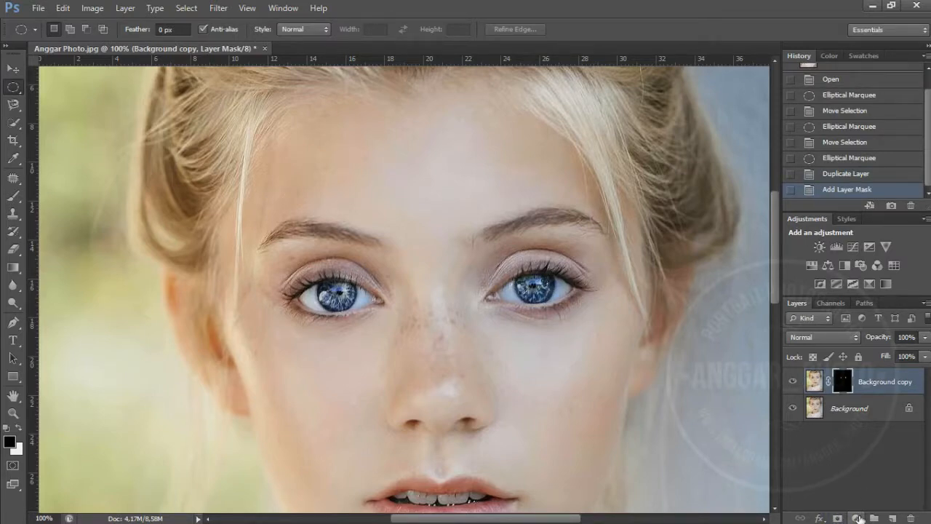
Add a Hue/Saturation adjustment layer with Colorize, hue 320 and saturation 70, clipped to the Background copy layer.
left_click(859, 518)
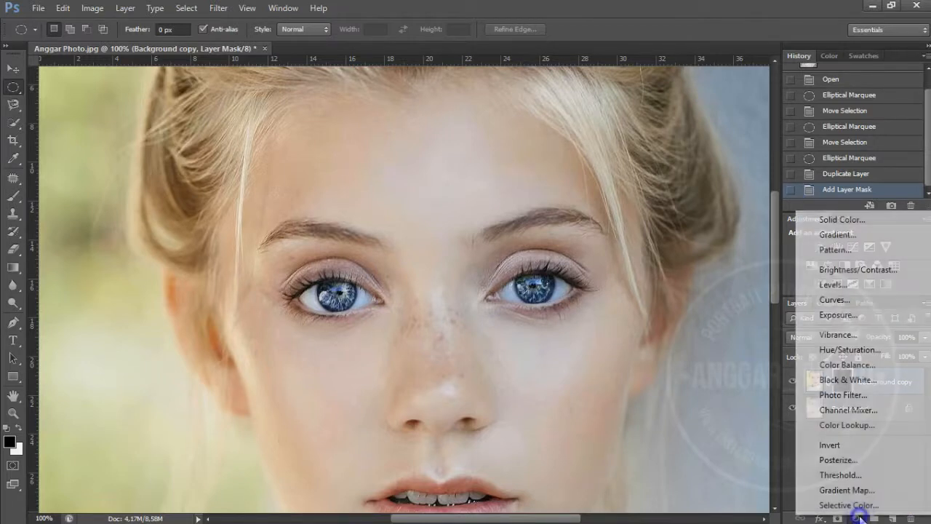
left_click(849, 350)
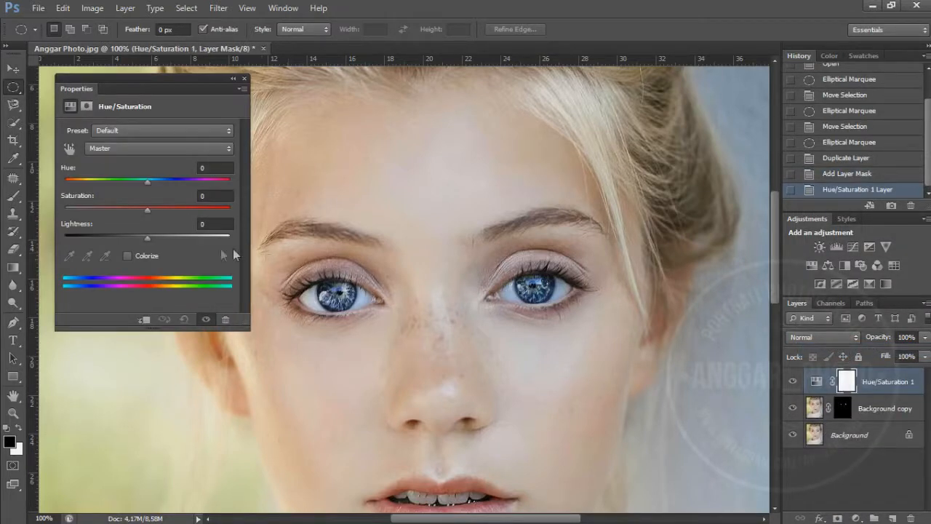
left_click(127, 257)
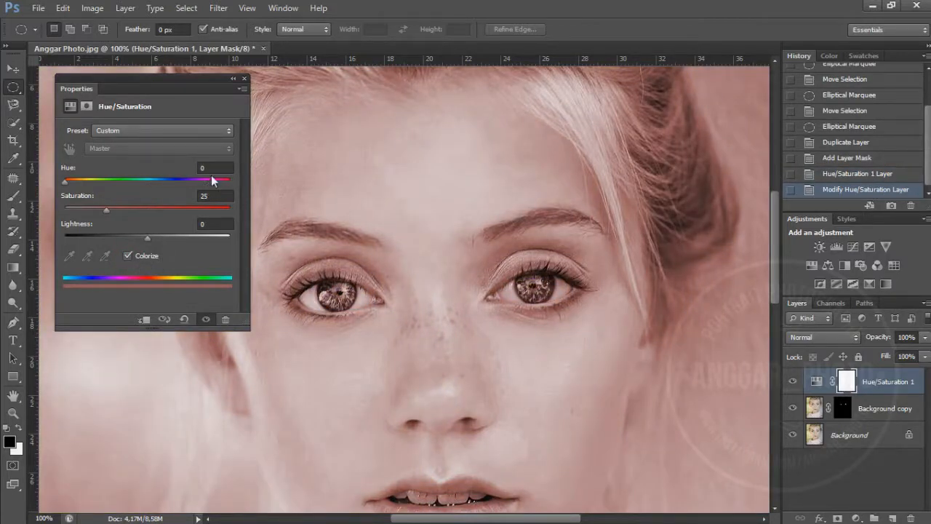
left_click(213, 167)
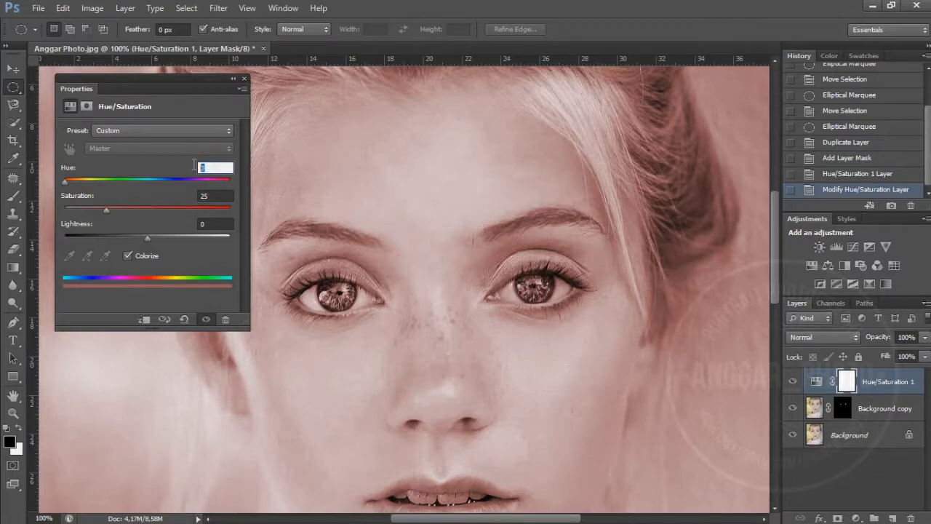
type("320")
left_click(215, 195)
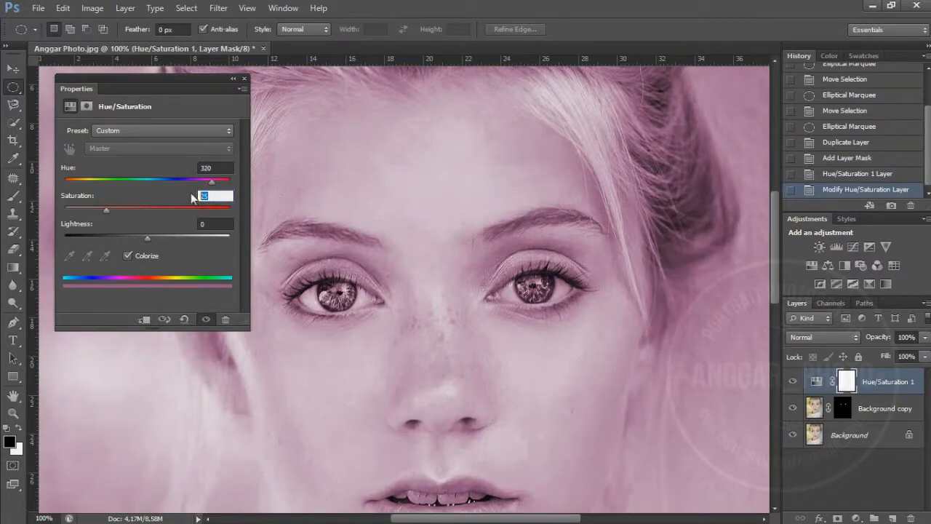
type("70")
left_click(245, 78)
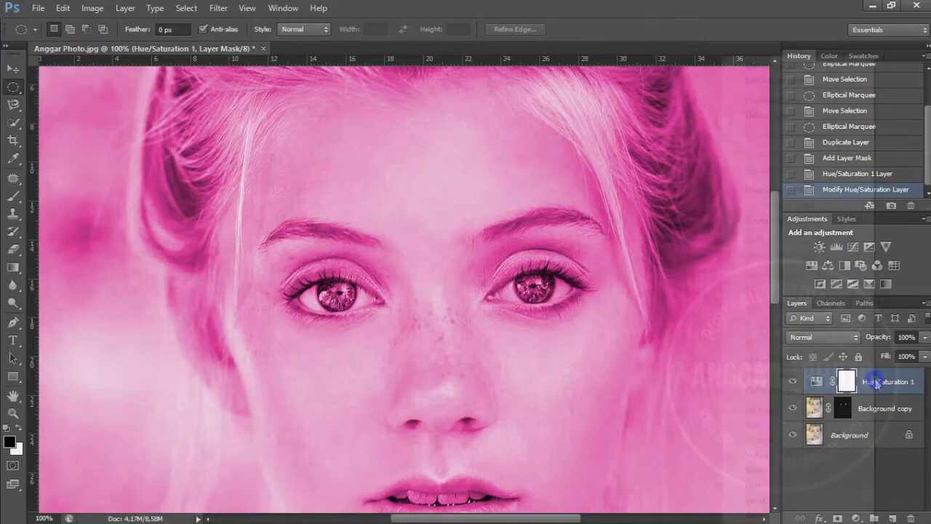
right_click(876, 384)
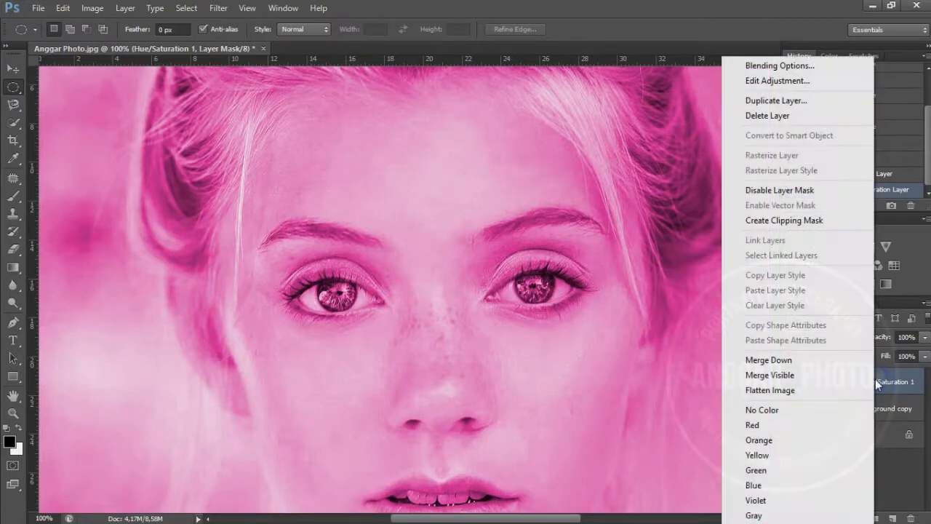
left_click(837, 222)
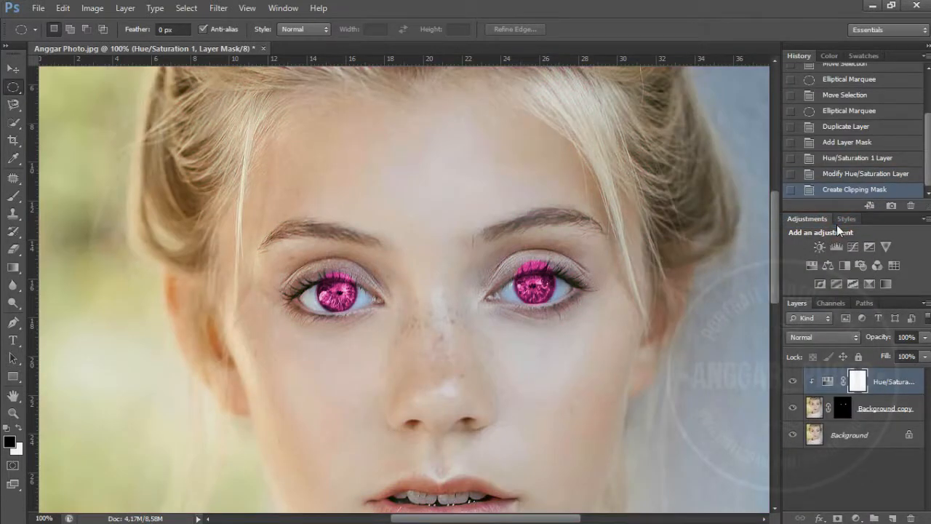
On the Background copy layer, erase the pink spill on the eyelid and around the iris of the eye at the image's left.
left_click(867, 404)
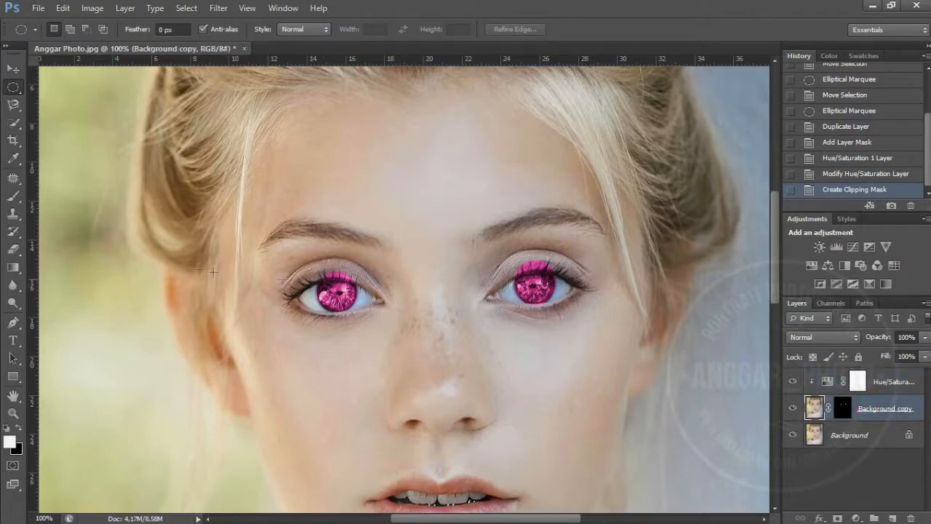
left_click(13, 249)
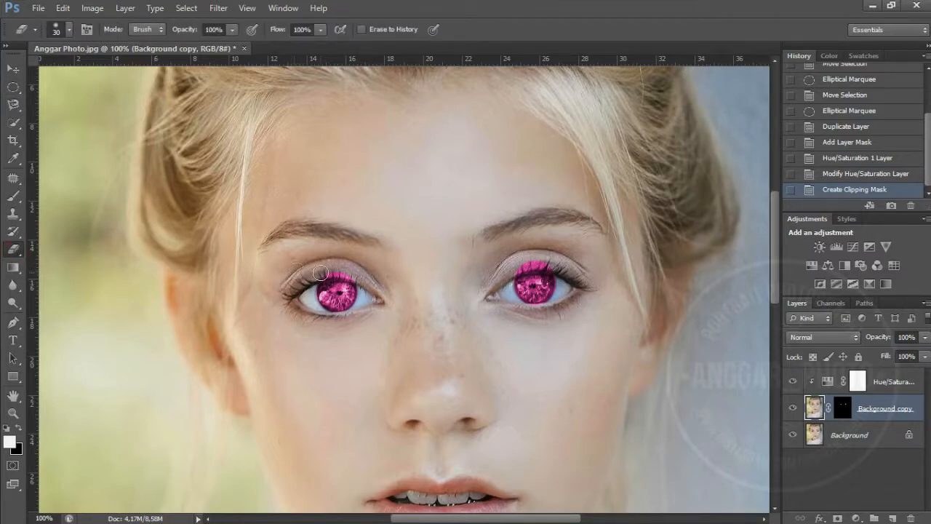
mouse_move(318, 272)
left_mouse_down()
mouse_move(373, 274)
mouse_move(362, 274)
left_mouse_up()
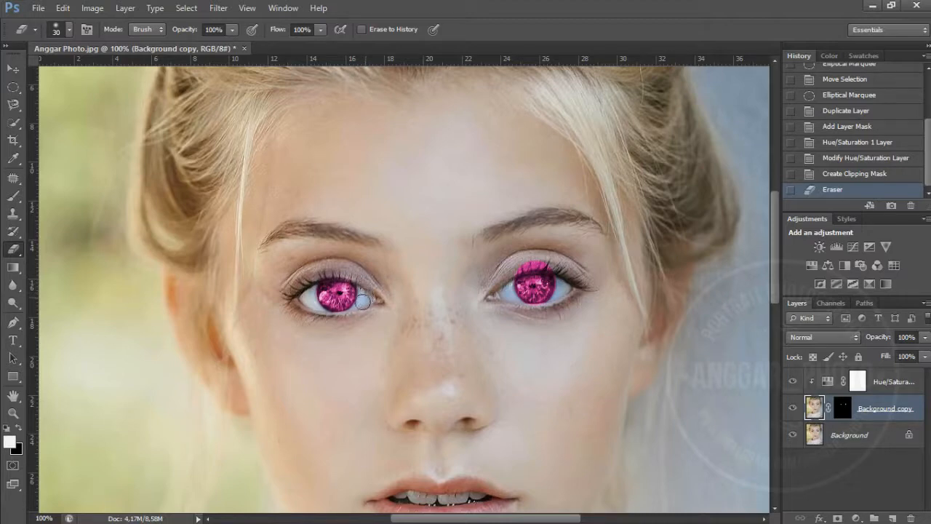
left_click_drag(352, 312, 351, 313)
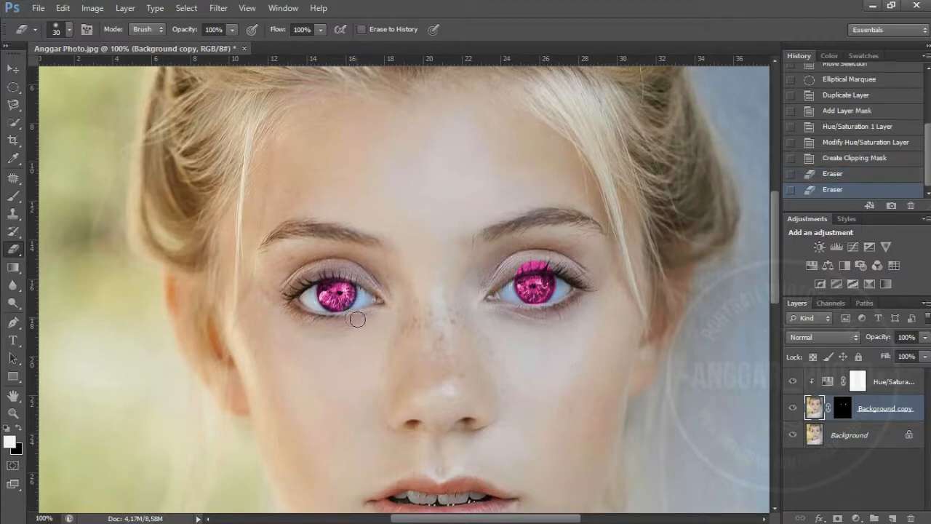
key("ctrl+z")
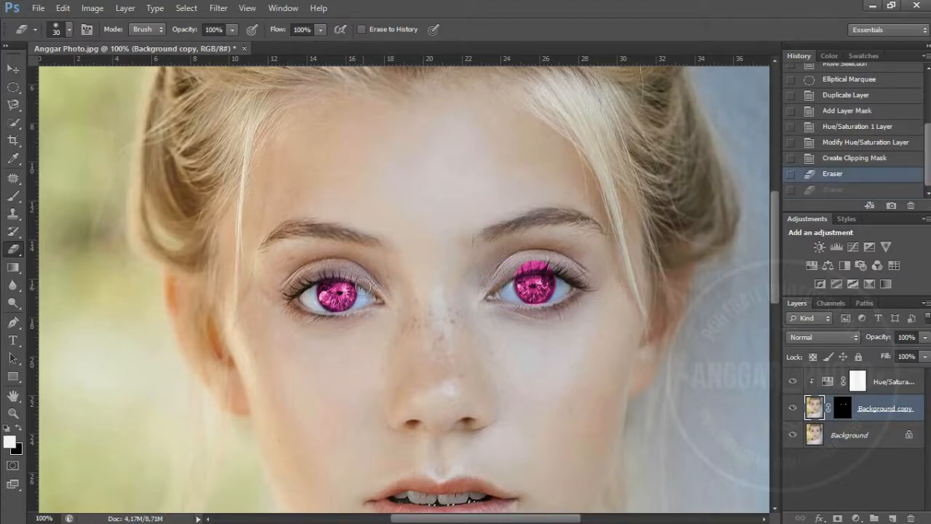
mouse_move(361, 280)
left_mouse_down()
mouse_move(367, 290)
mouse_move(320, 273)
mouse_move(306, 295)
mouse_move(323, 323)
left_mouse_up()
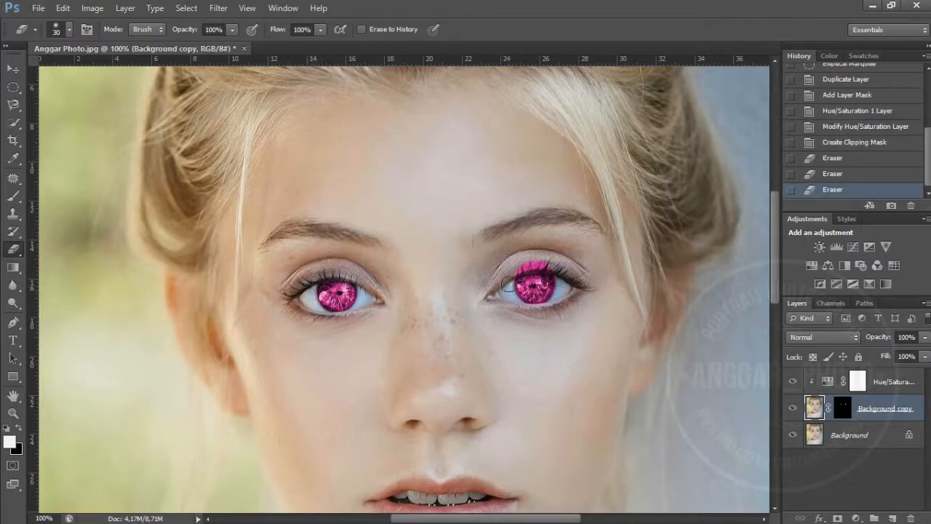
mouse_move(506, 272)
left_mouse_down()
mouse_move(578, 272)
mouse_move(539, 263)
mouse_move(495, 270)
left_mouse_up()
key("ctrl+z")
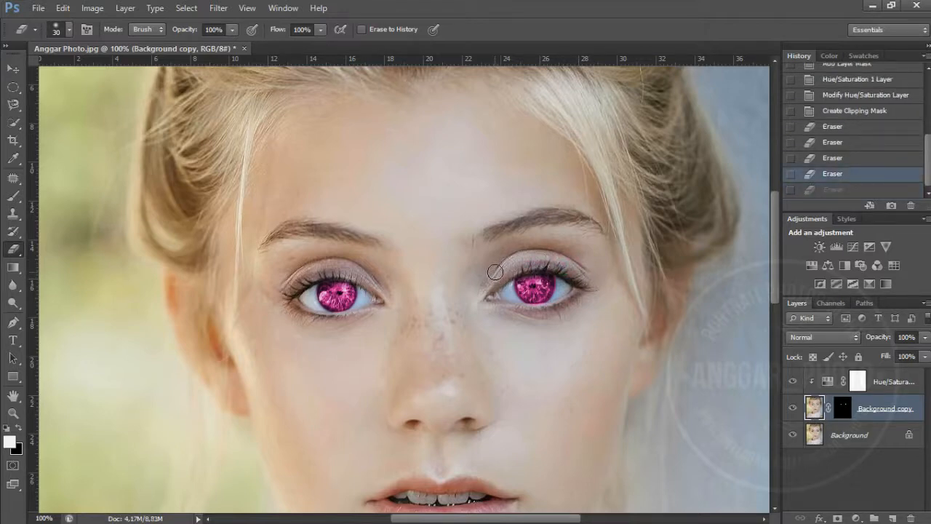
key("ctrl+alt+z")
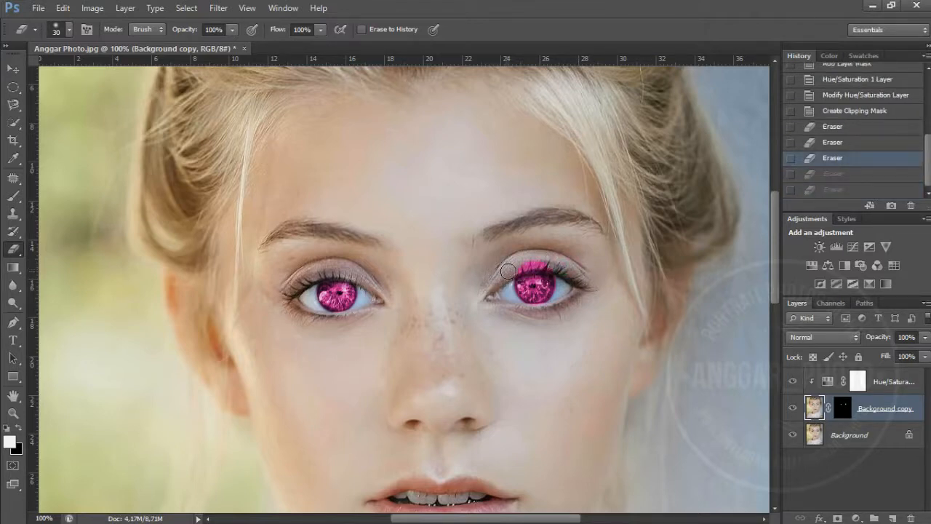
Erase the pink spill on the eyelid above the iris of the eye at the image's right.
mouse_move(509, 270)
left_mouse_down()
mouse_move(562, 267)
mouse_move(544, 310)
mouse_move(517, 305)
left_mouse_up()
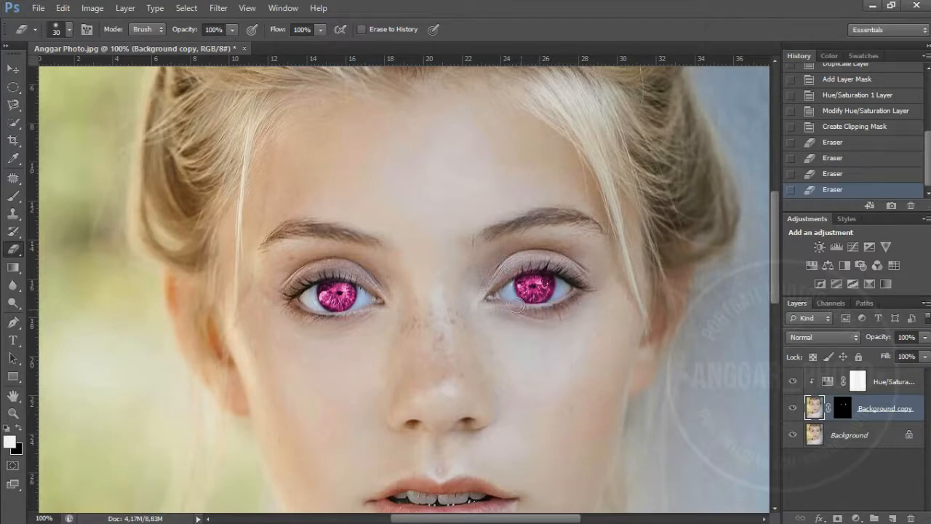
Erase the remaining pink spill around the iris of the eye at the image's right and flatten the image.
left_click_drag(516, 267, 574, 265)
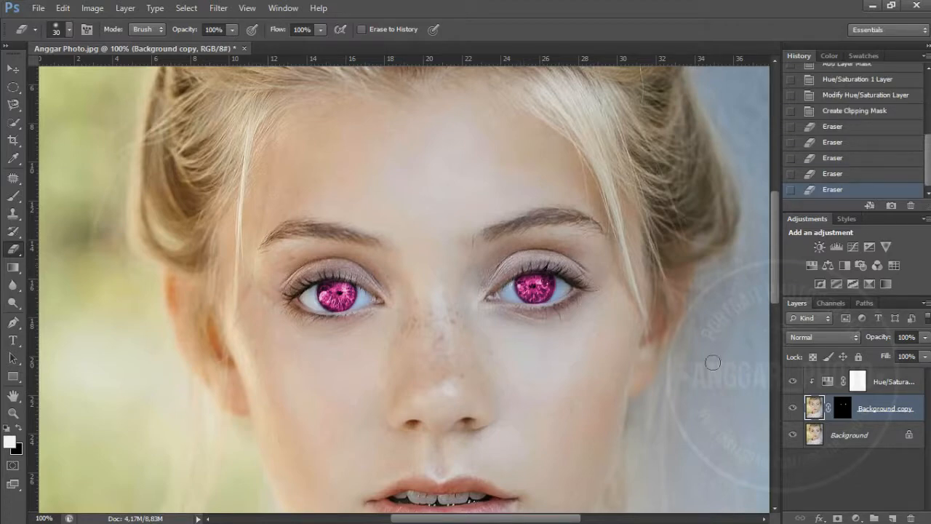
right_click(879, 434)
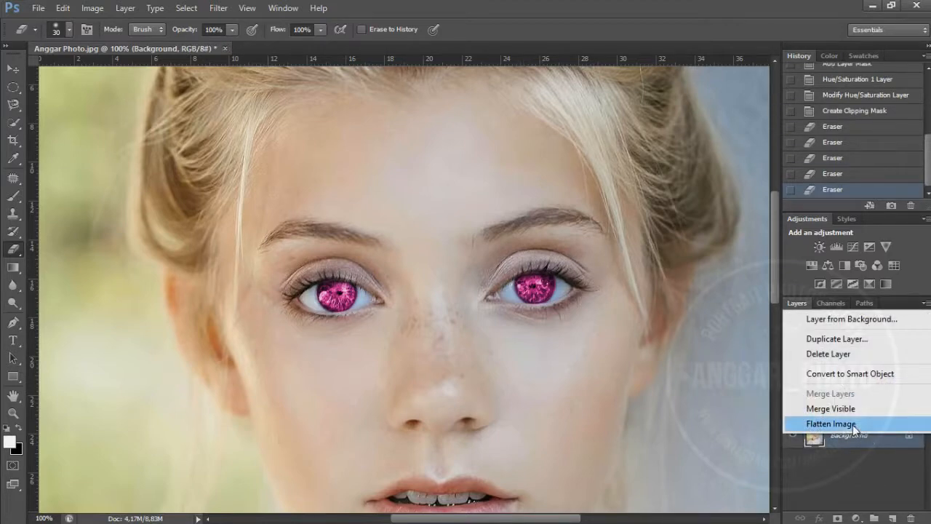
left_click(853, 425)
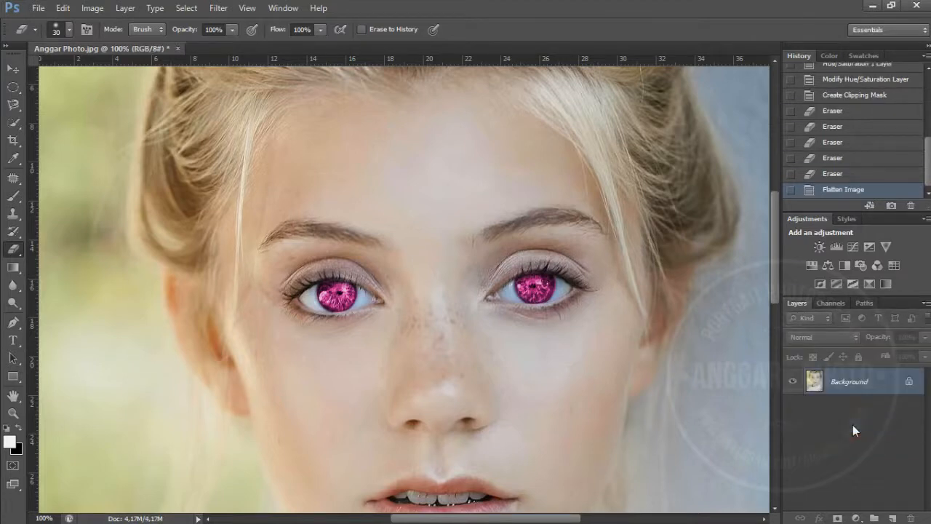
Save the flattened photo to the Desktop as Anggar Photo.jpg in JPEG format with quality 12 and Baseline ("Standard").
key("ctrl+0")
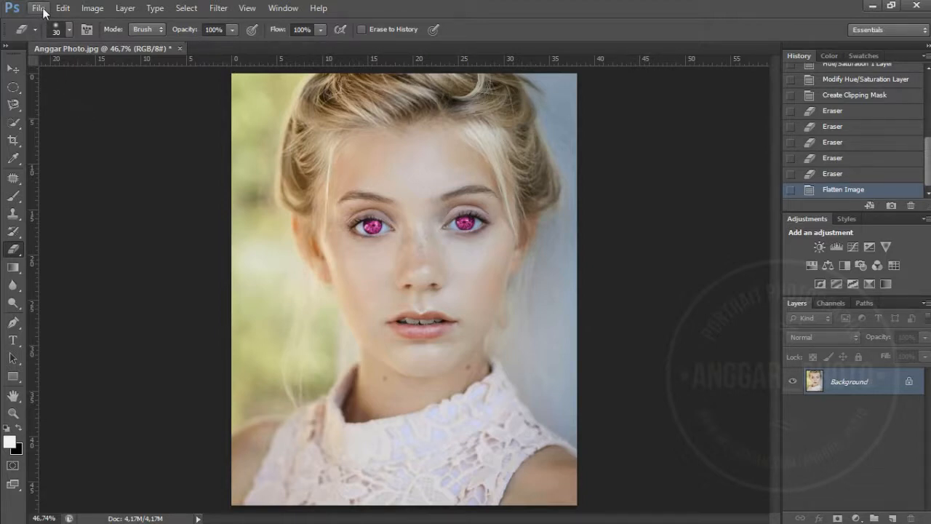
key("ctrl+1")
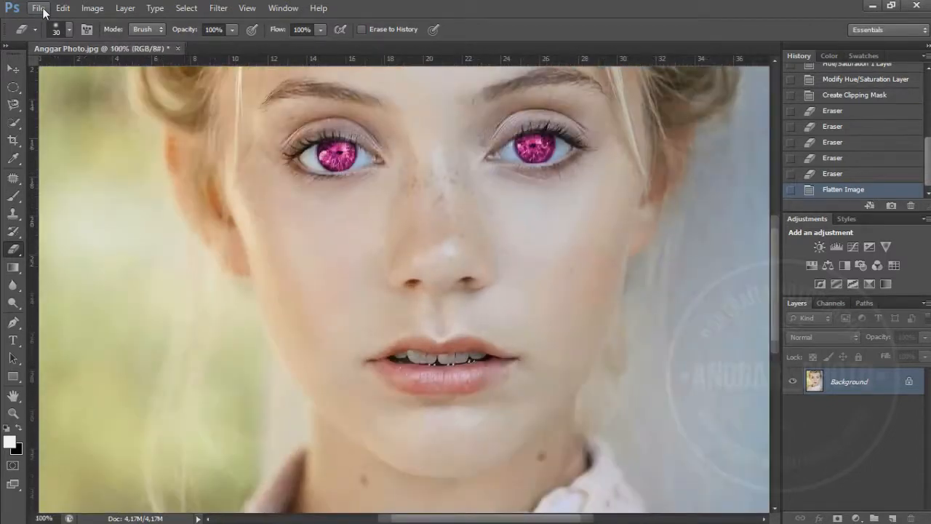
key("ctrl+0")
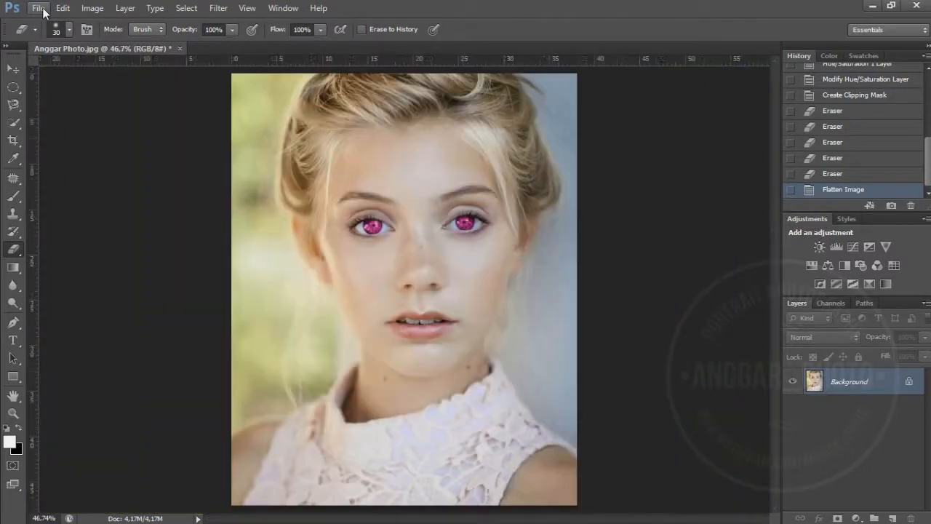
left_click(42, 7)
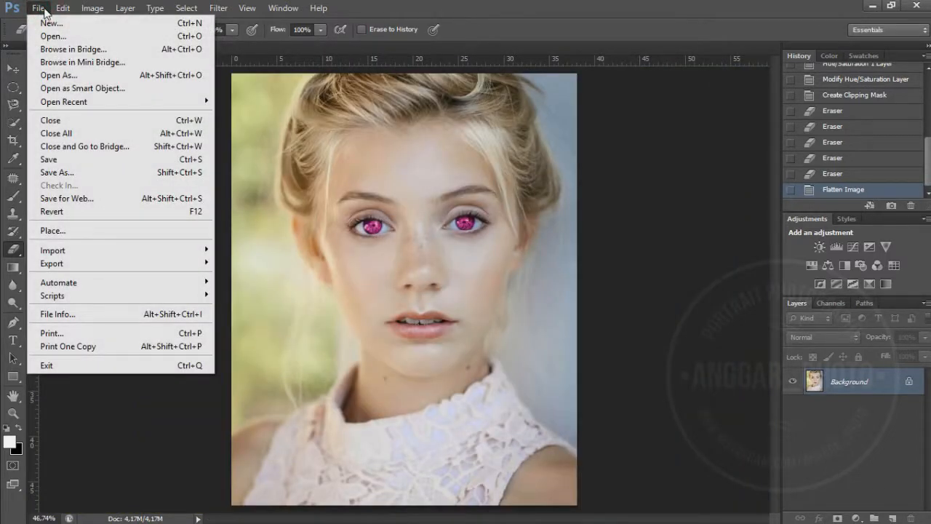
left_click(77, 173)
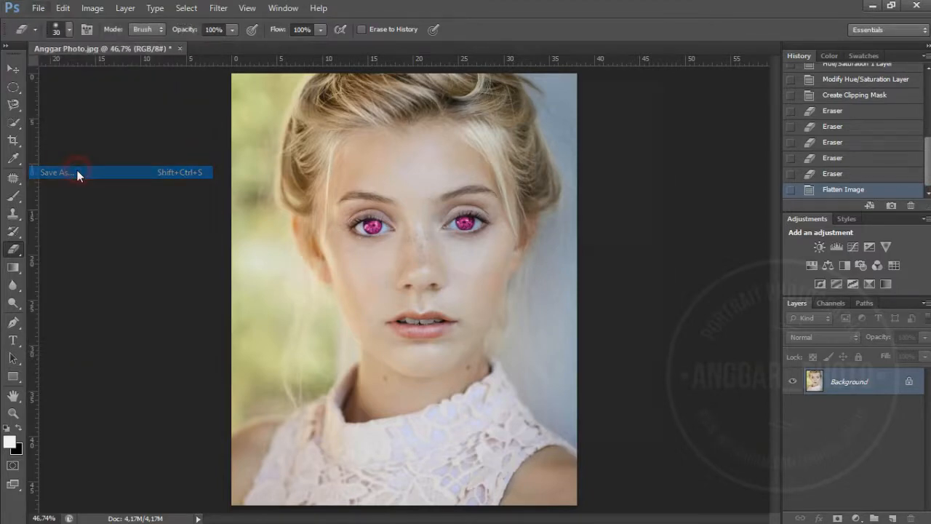
left_click(450, 50)
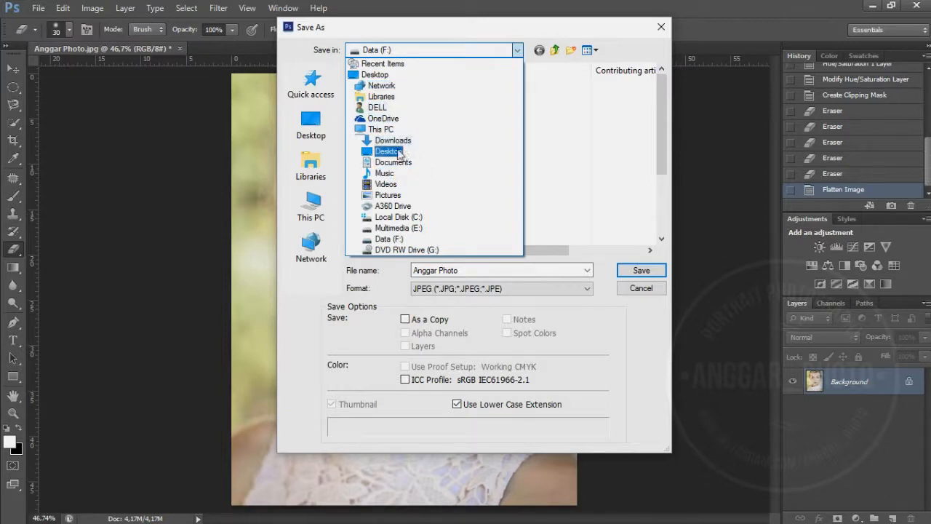
left_click(397, 151)
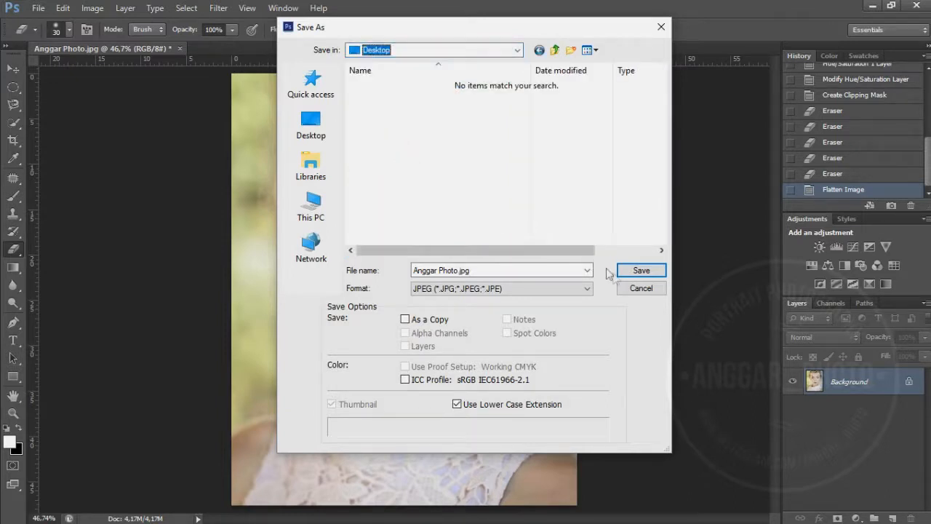
left_click(641, 271)
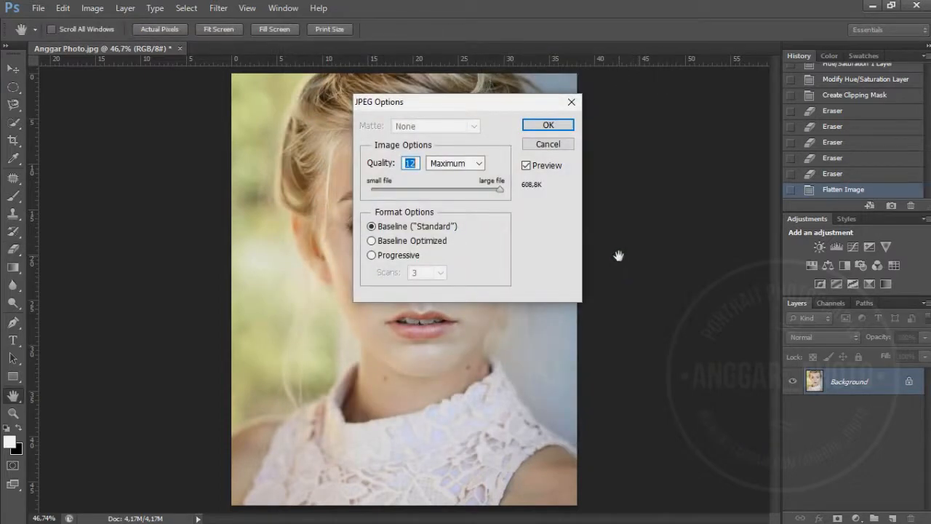
left_click(546, 126)
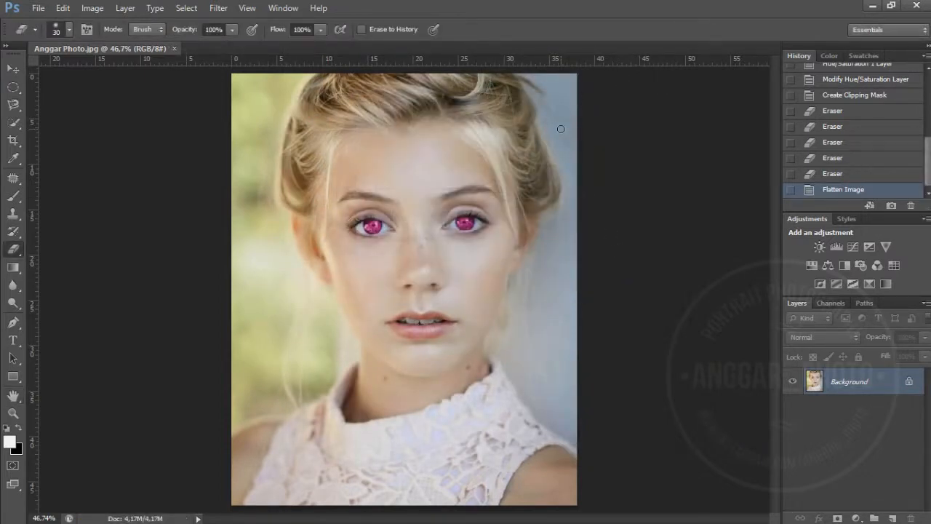
Minimize Photoshop and open the saved Anggar Photo file from the Windows desktop to view it.
left_click(873, 6)
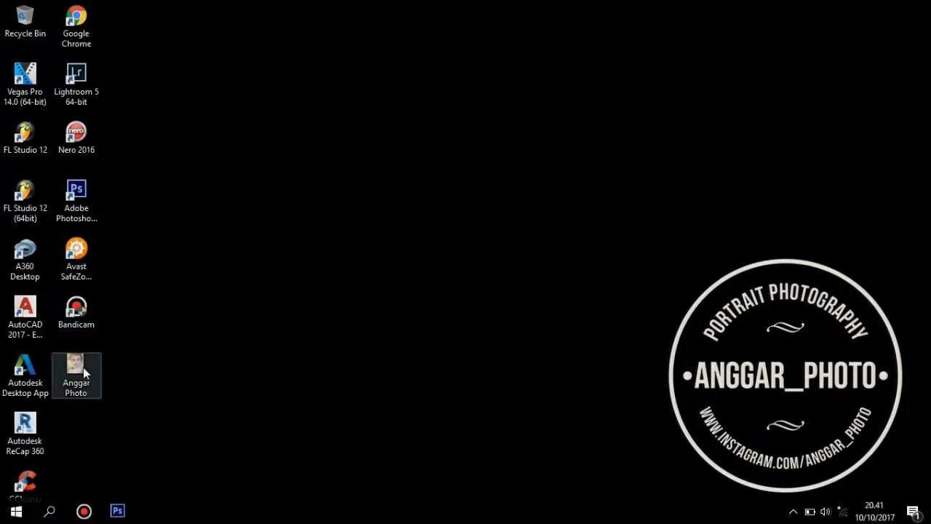
double_click(76, 367)
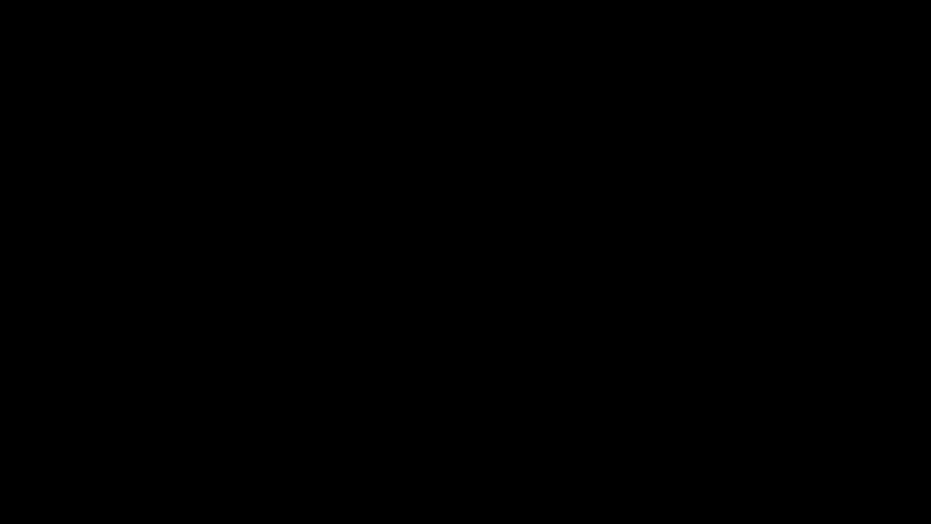